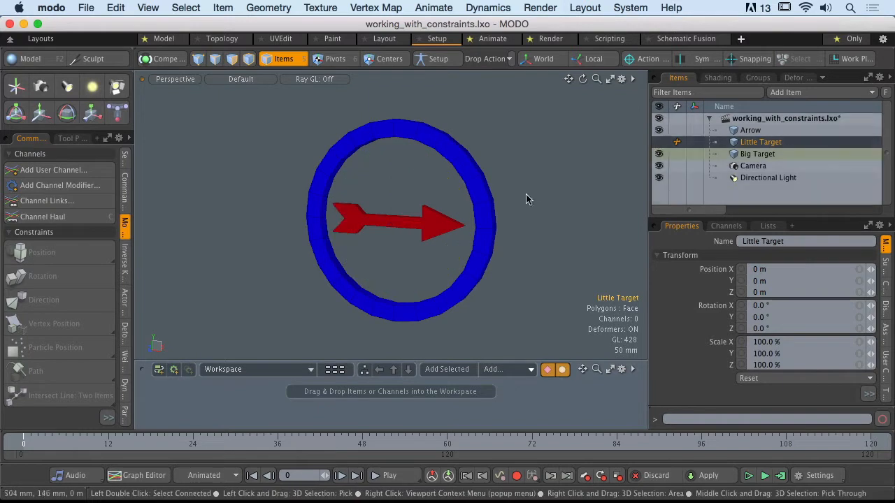
Move the Arrow along Z to 780 mm, out of the center of the Big Target ring
alt+drag(518, 208, 462, 212)
click(487, 197)
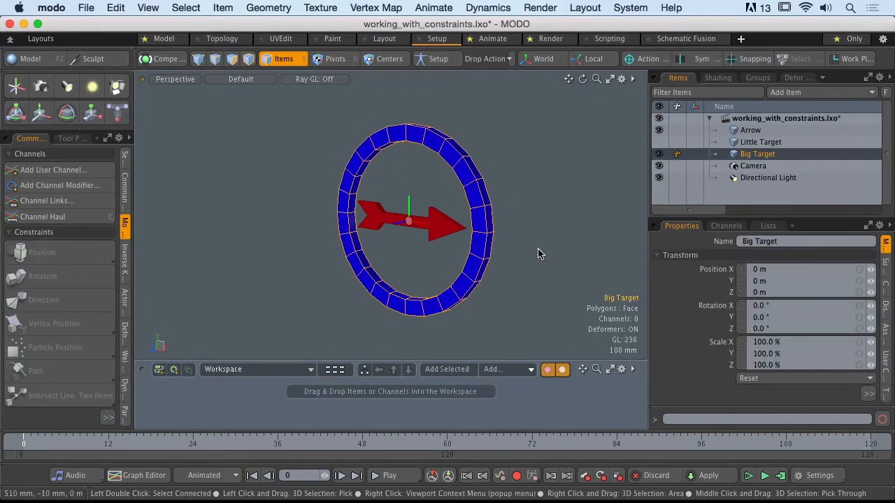
click(445, 231)
click(442, 266)
click(419, 224)
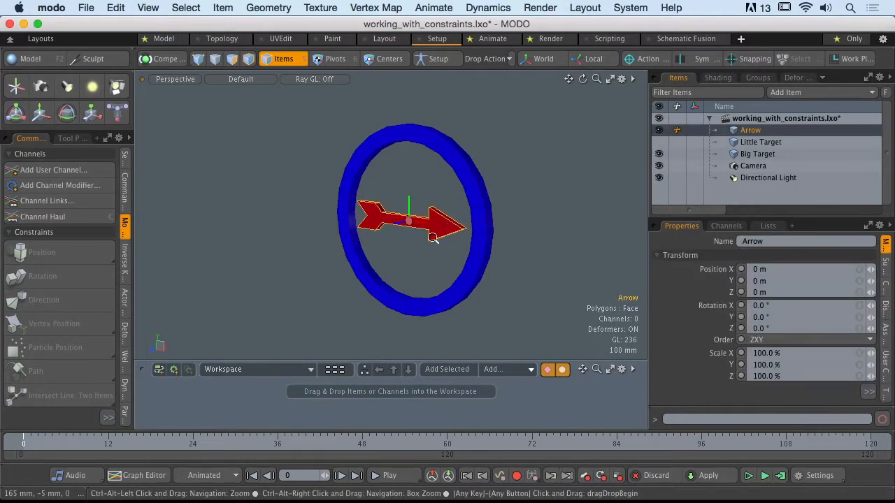
scroll(406, 242, down, 3)
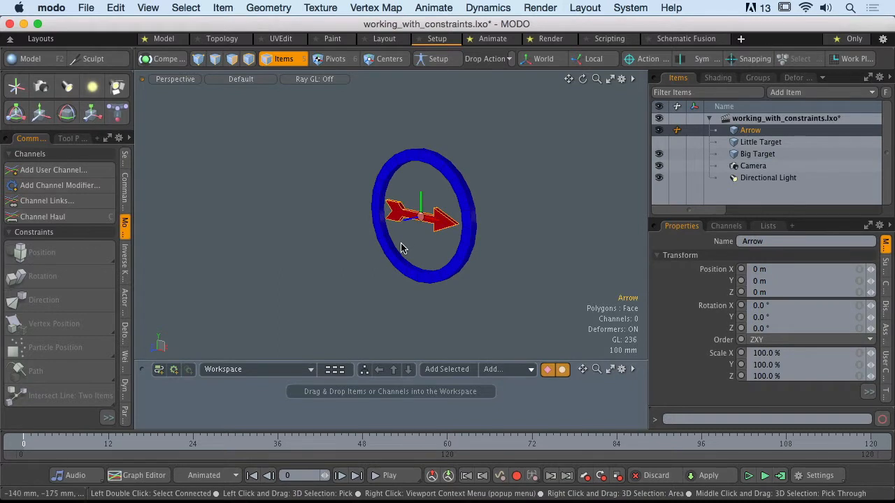
key(y)
drag(369, 228, 253, 255)
key(space)
click(349, 168)
alt+shift+drag(350, 207, 377, 221)
alt+drag(377, 221, 364, 250)
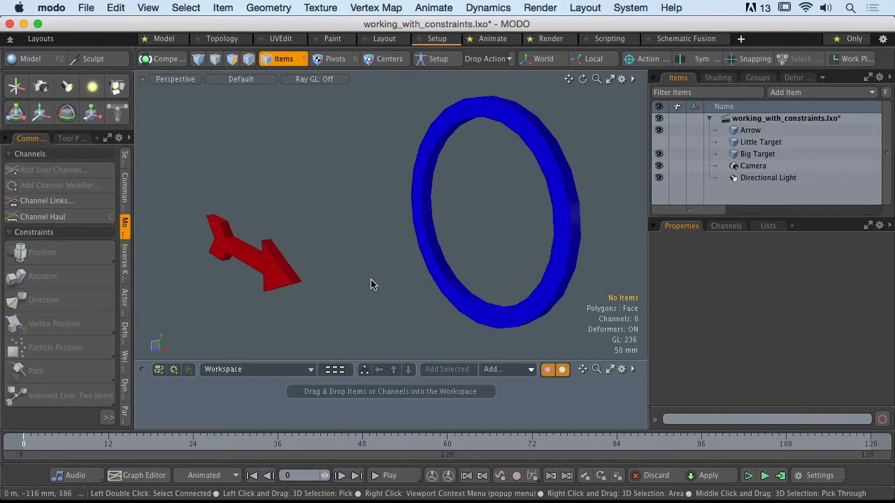
Constrain the Arrow's direction to Big Target with a Direction constraint
click(296, 283)
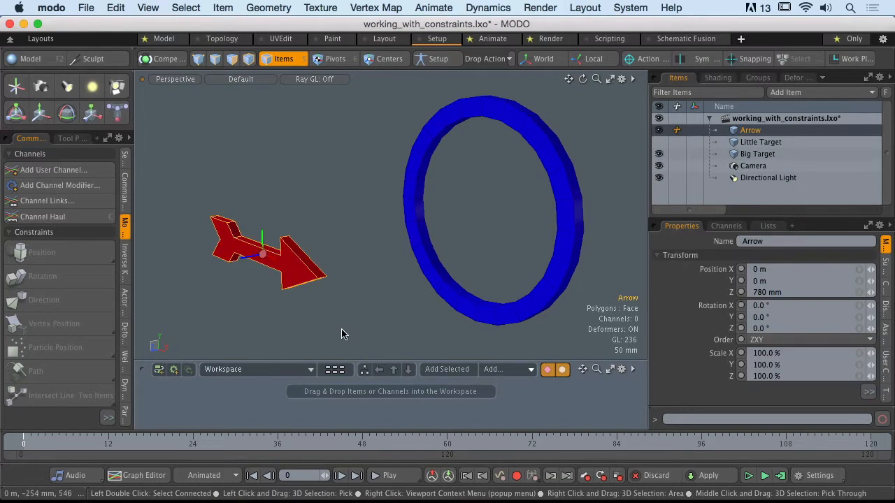
click(476, 145)
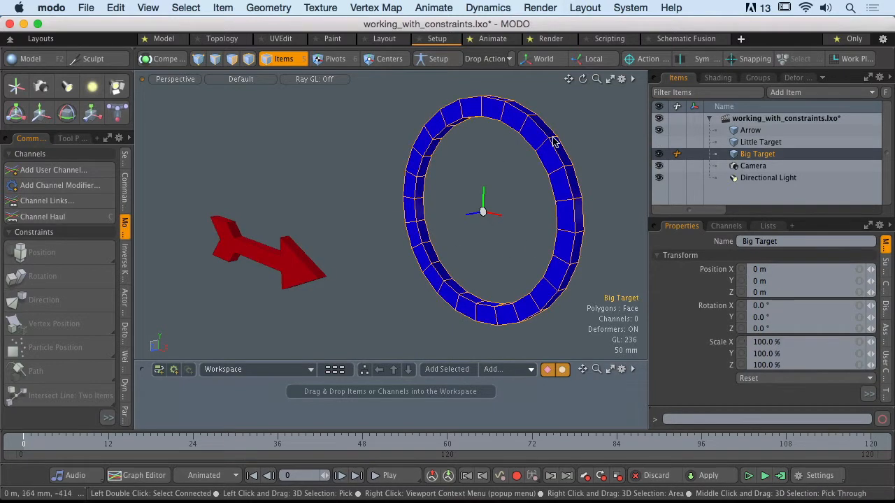
click(343, 295)
click(289, 276)
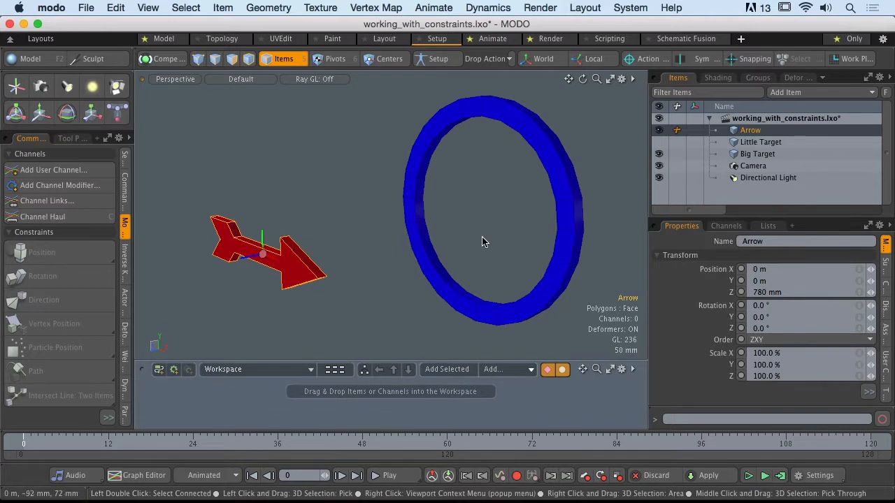
shift+click(461, 193)
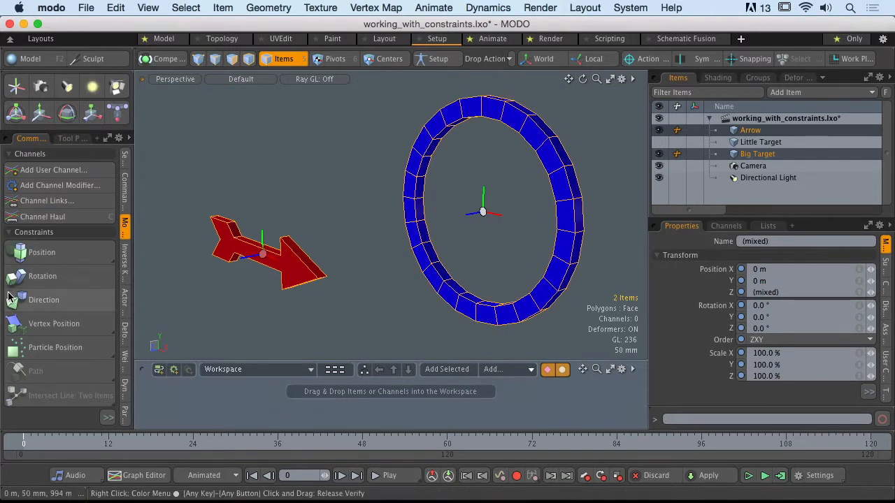
click(54, 303)
alt+drag(366, 218, 346, 227)
alt+drag(346, 227, 327, 229)
ctrl+alt+drag(326, 229, 367, 237)
alt+drag(367, 238, 366, 249)
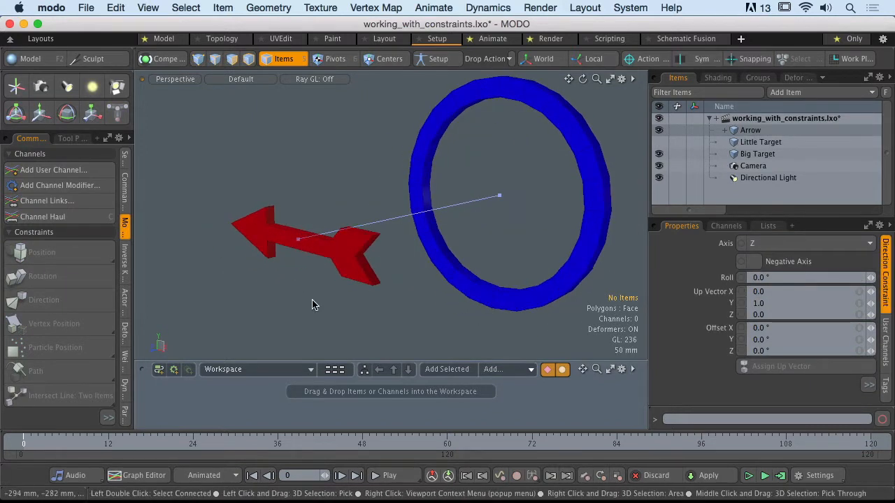
Undo the Direction constraint and apply it again from the Arrow to Big Target
click(358, 269)
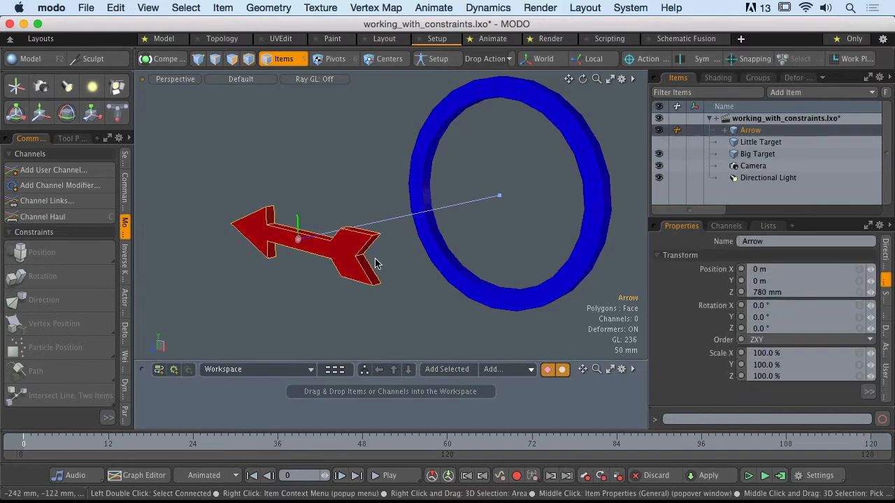
shift+click(411, 182)
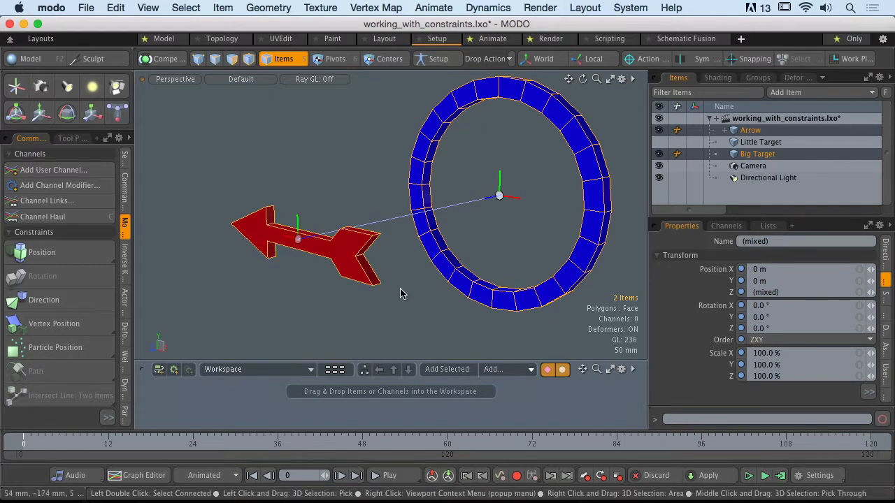
key(super+z)
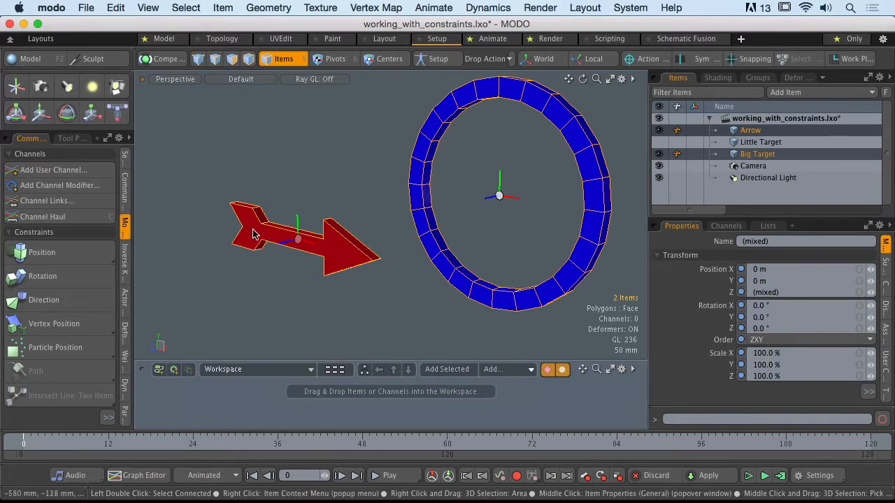
click(33, 300)
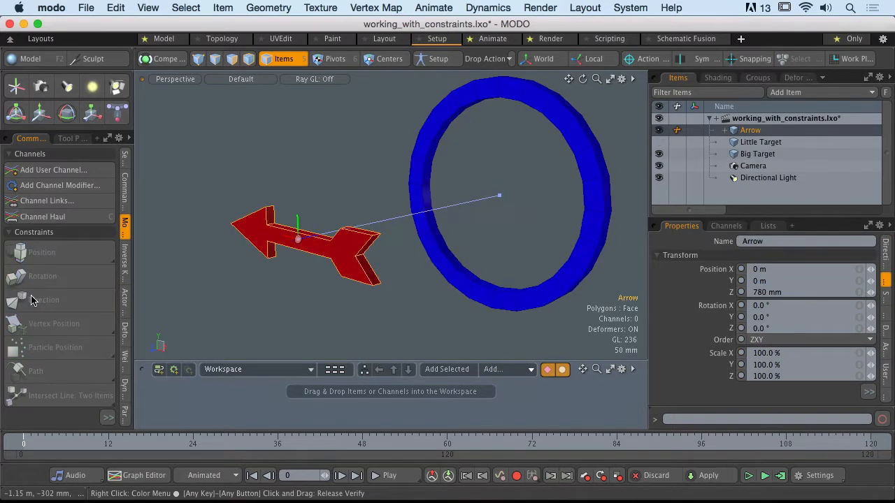
shift+click(429, 181)
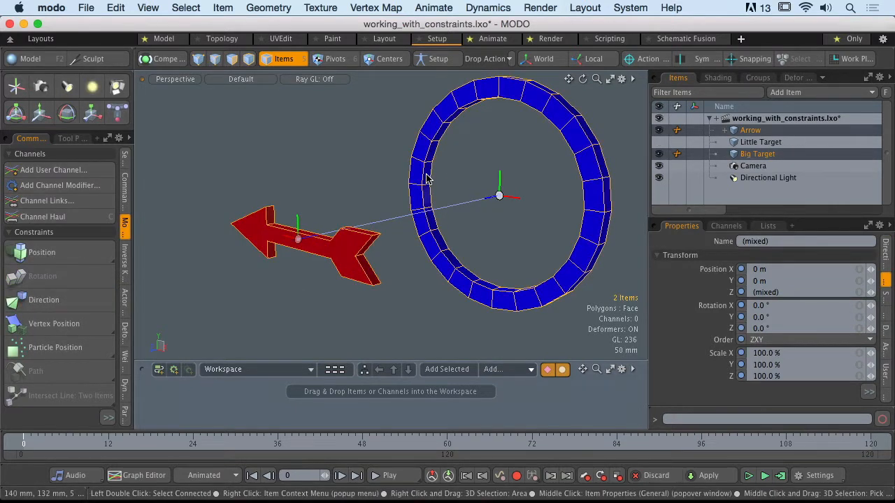
Select the Direction Constraint nested under the Arrow in the item list and set its axis to X
mouse_move(385, 199)
ctrl+alt+mouse_down()
mouse_move(375, 208)
mouse_move(399, 208)
mouse_move(381, 209)
ctrl+alt+mouse_up()
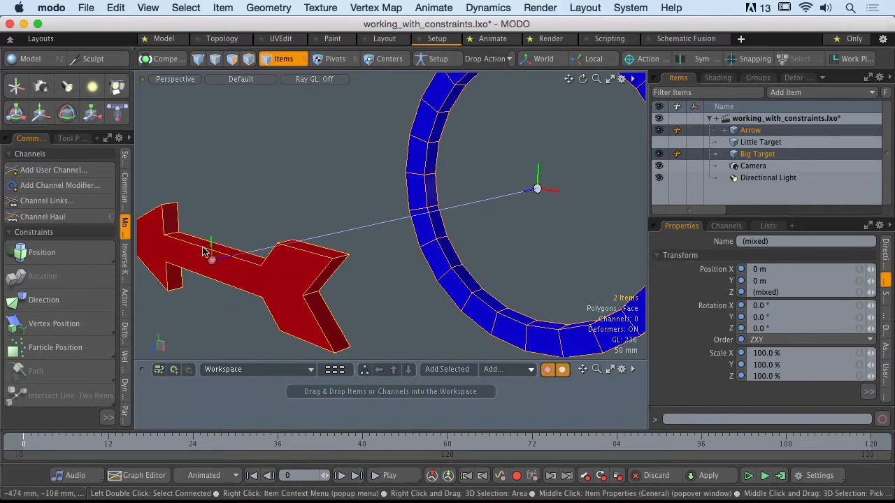
right_drag(513, 150, 577, 218)
click(310, 265)
shift+click(441, 267)
ctrl+alt+drag(269, 254, 250, 261)
alt+shift+drag(250, 261, 276, 263)
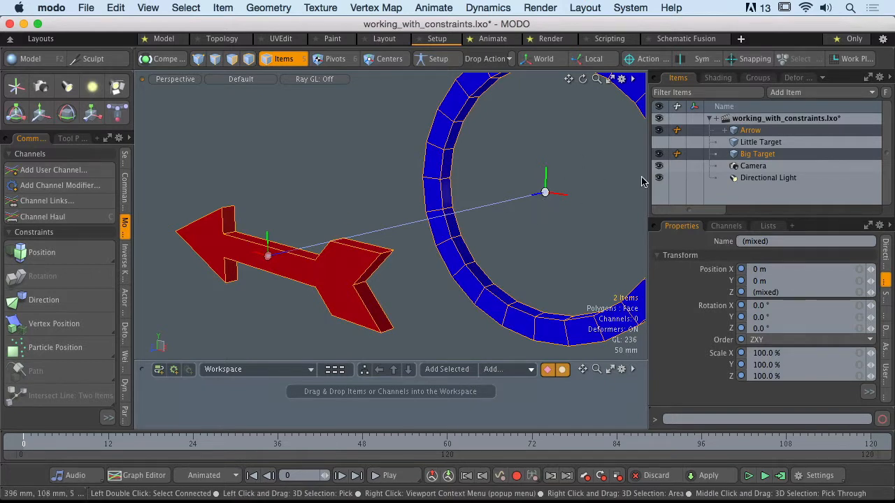
click(725, 130)
click(754, 143)
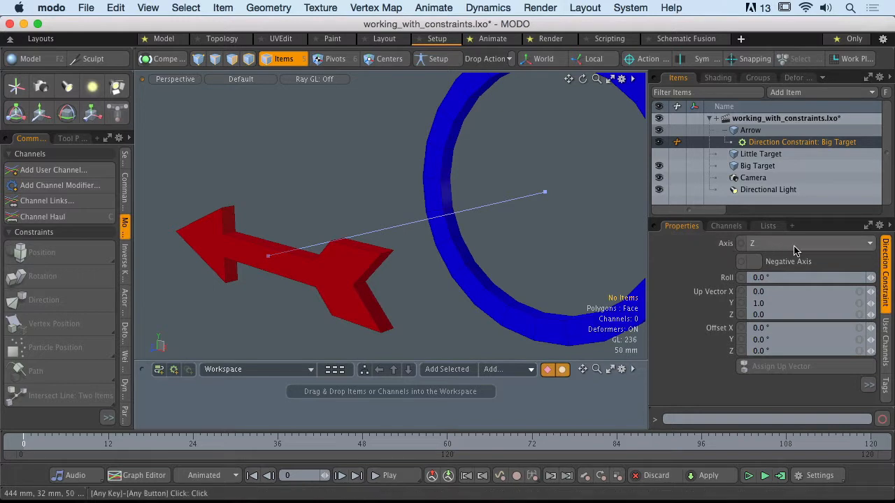
click(278, 270)
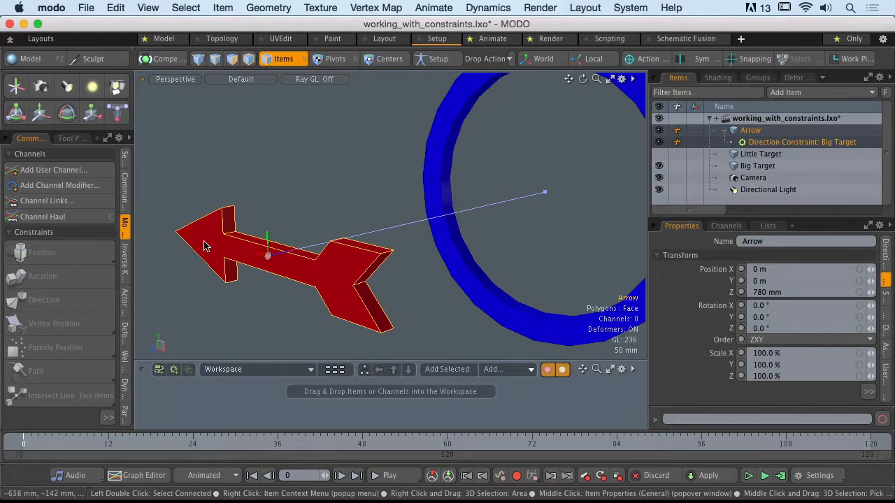
click(782, 142)
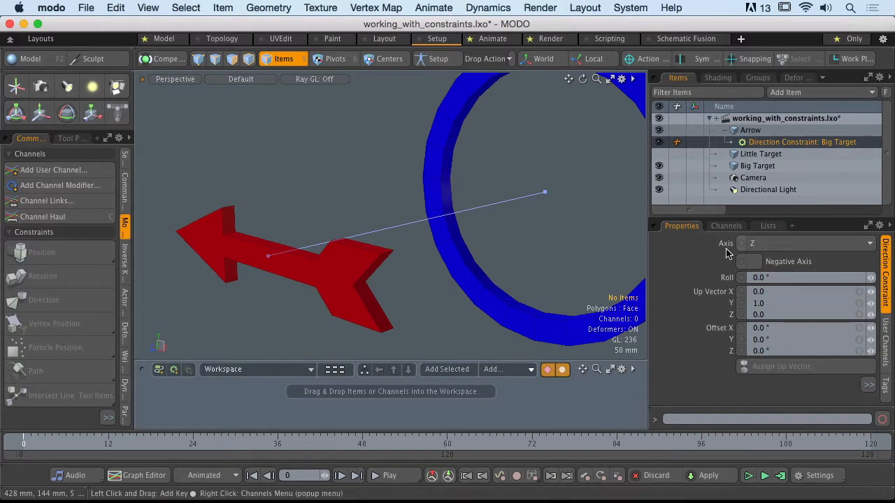
click(801, 250)
click(799, 228)
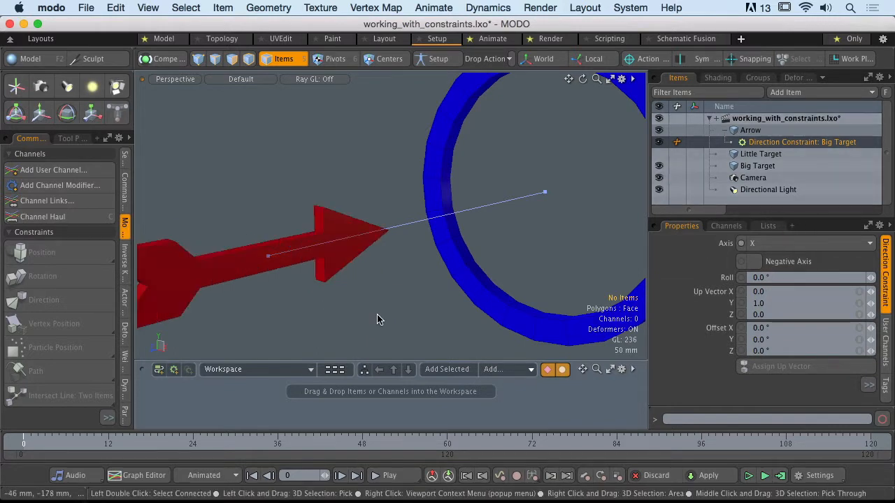
Move Big Target around to test the Arrow's aim, leaving it at about X 395 mm and Y 430 mm
mouse_move(417, 244)
alt+mouse_down()
mouse_move(425, 245)
mouse_move(295, 230)
mouse_move(374, 232)
mouse_move(362, 248)
mouse_move(414, 251)
alt+mouse_up()
click(466, 262)
ctrl+alt+drag(470, 282, 402, 255)
key(y)
drag(390, 166, 390, 86)
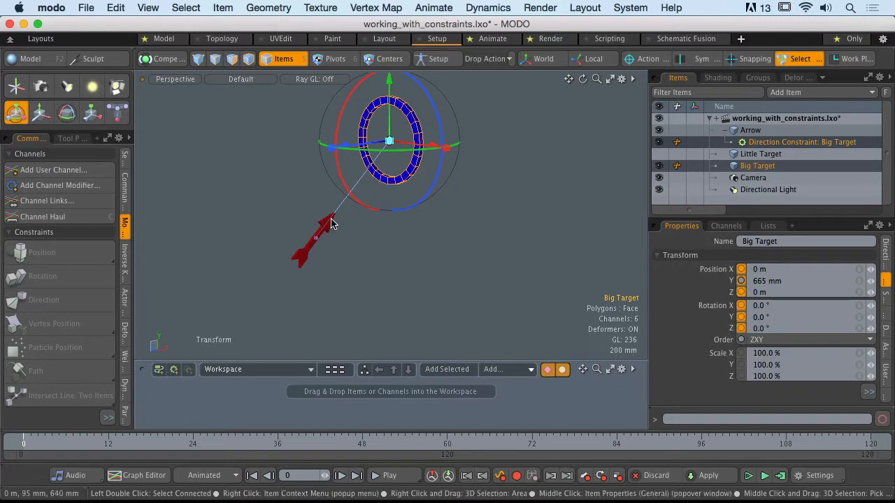
alt+drag(390, 150, 408, 170)
drag(408, 104, 458, 188)
alt+drag(395, 197, 313, 208)
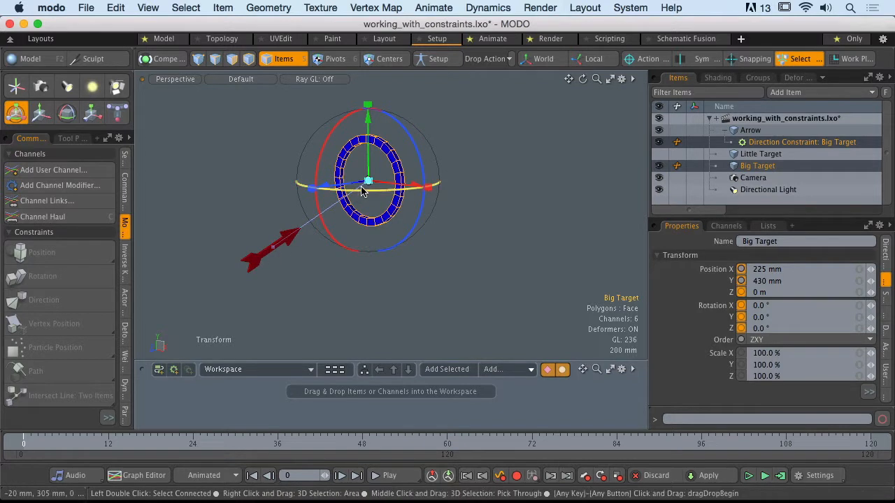
drag(362, 193, 381, 197)
Try Negative Axis on the Arrow's Direction Constraint, turn it back off, and set the Roll to about -58.1°
click(802, 142)
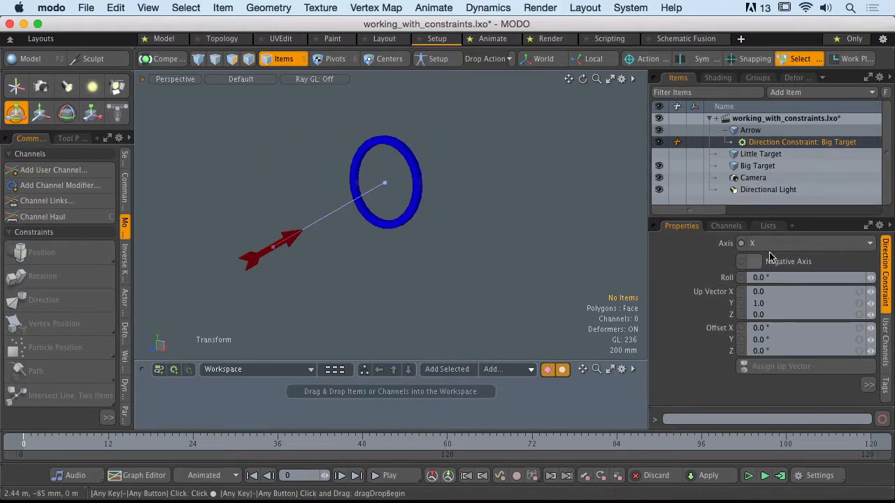
click(753, 261)
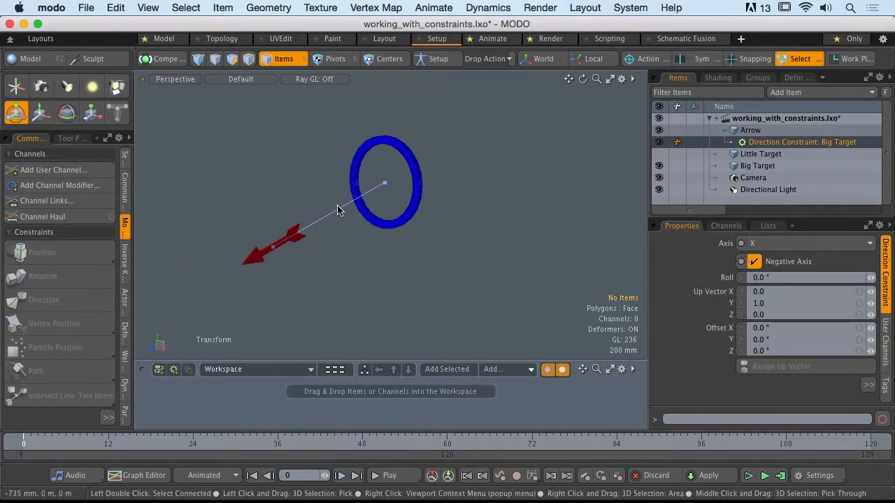
click(753, 261)
drag(870, 278, 840, 277)
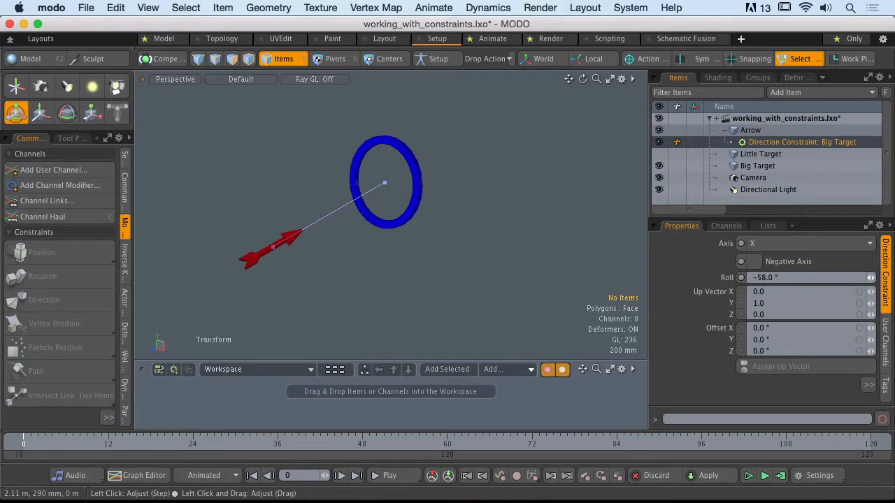
click(775, 277)
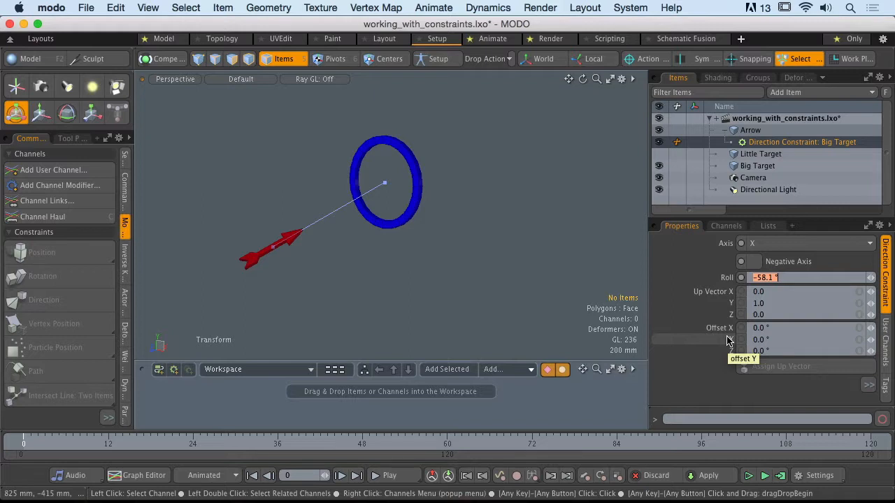
Examine the rolled Arrow and its alignment with Big Target from several angles
click(289, 241)
ctrl+alt+drag(258, 236, 348, 240)
key(q)
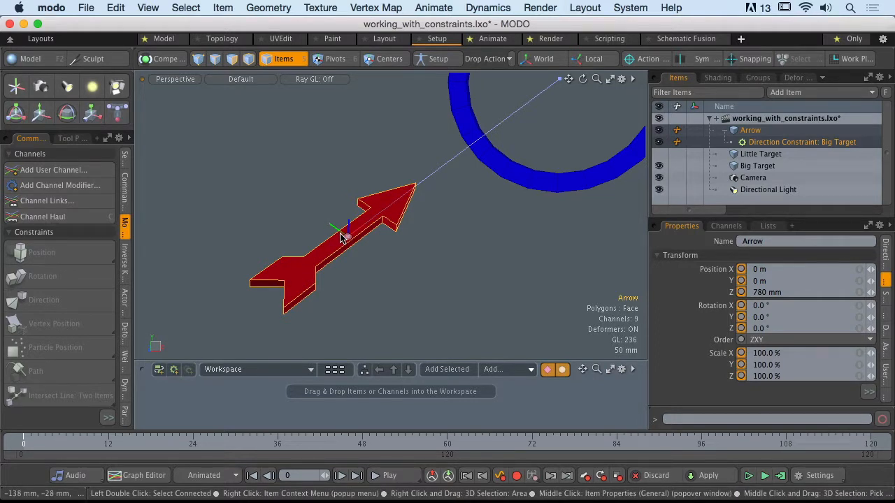
alt+drag(343, 238, 333, 258)
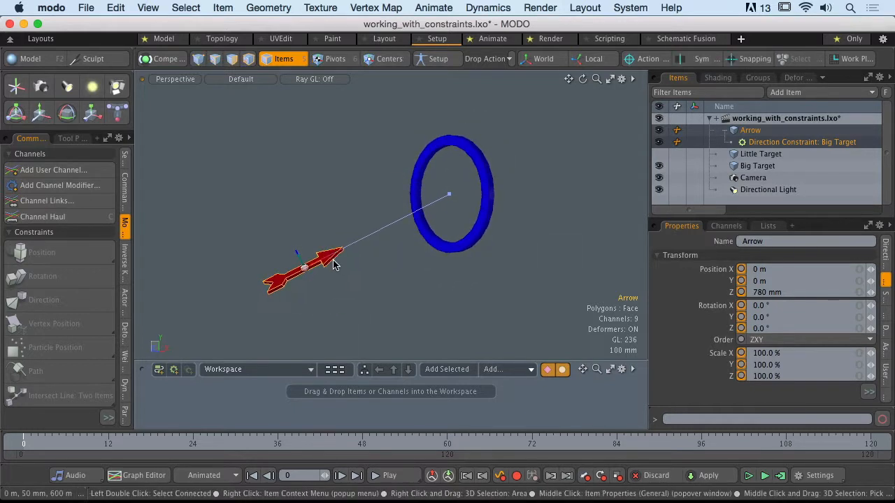
click(355, 280)
click(335, 260)
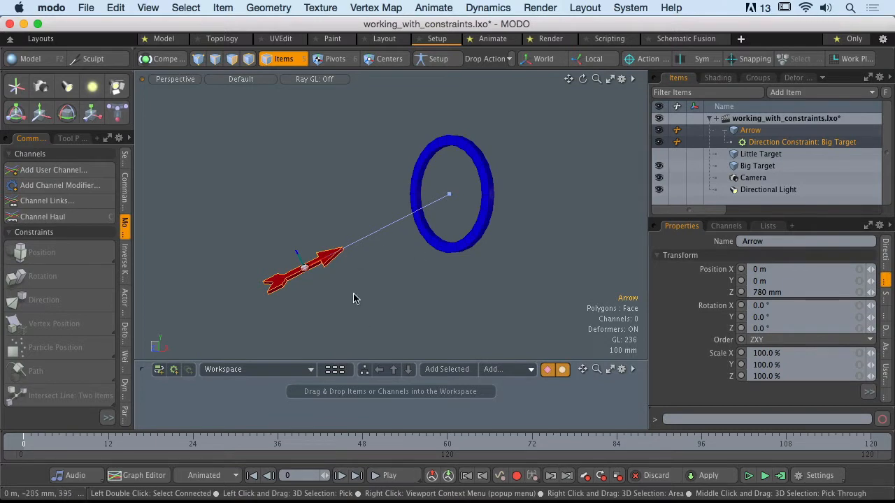
alt+drag(336, 265, 491, 268)
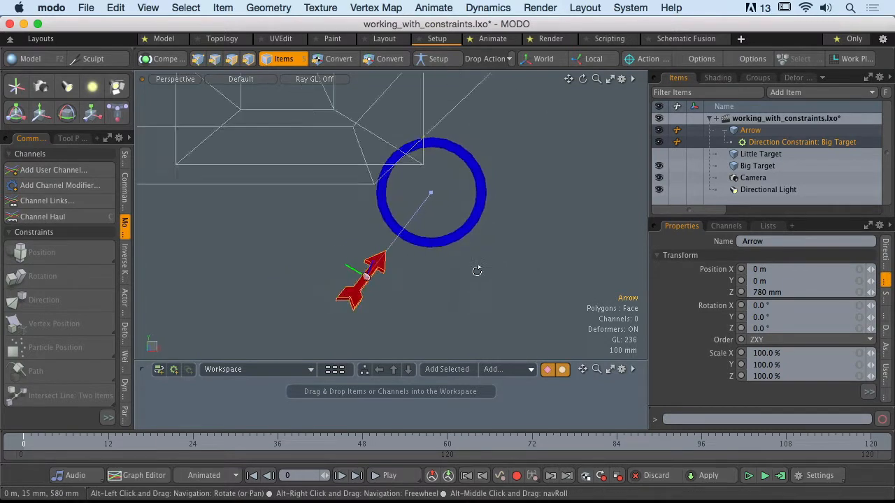
click(458, 240)
alt+drag(458, 239, 354, 272)
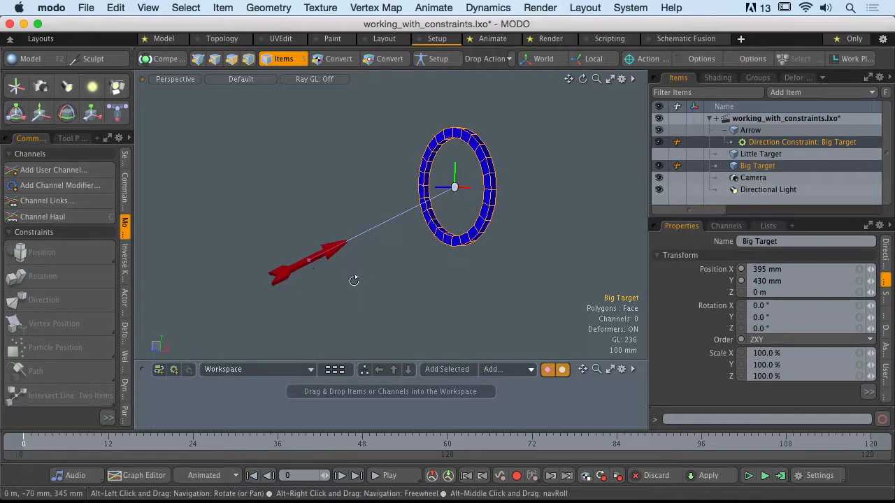